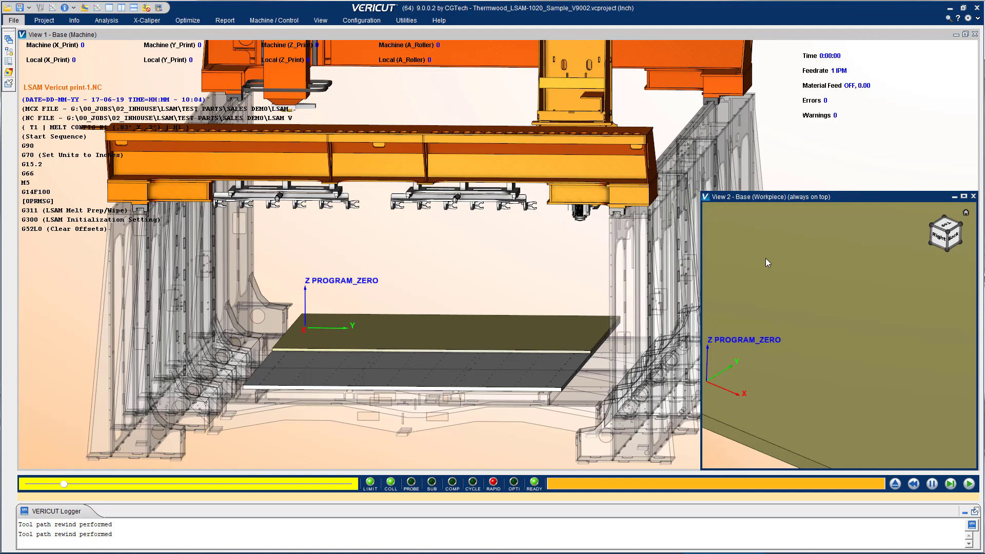
Briefly show the design model from behind, then run the print program until it halts at line 28.
right_click(766, 258)
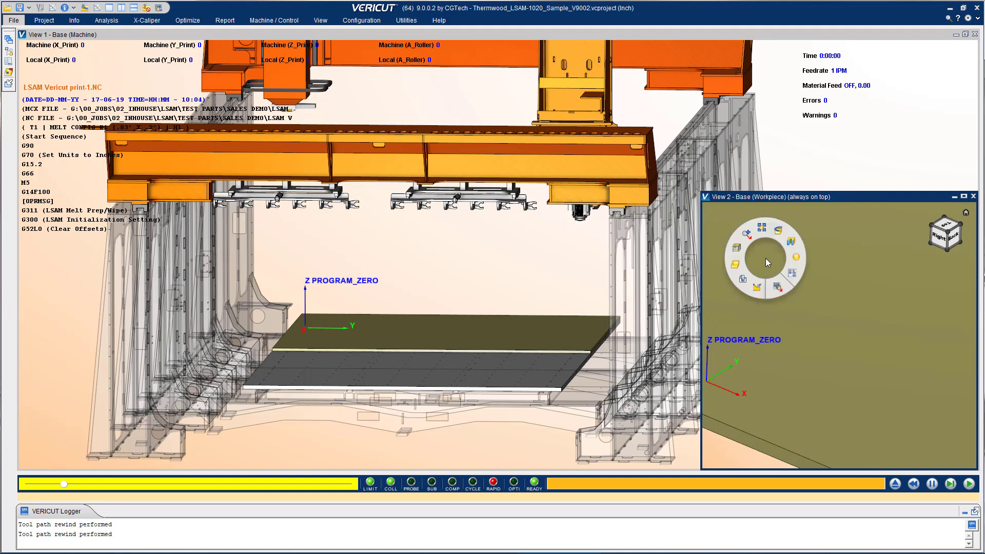
left_click(744, 254)
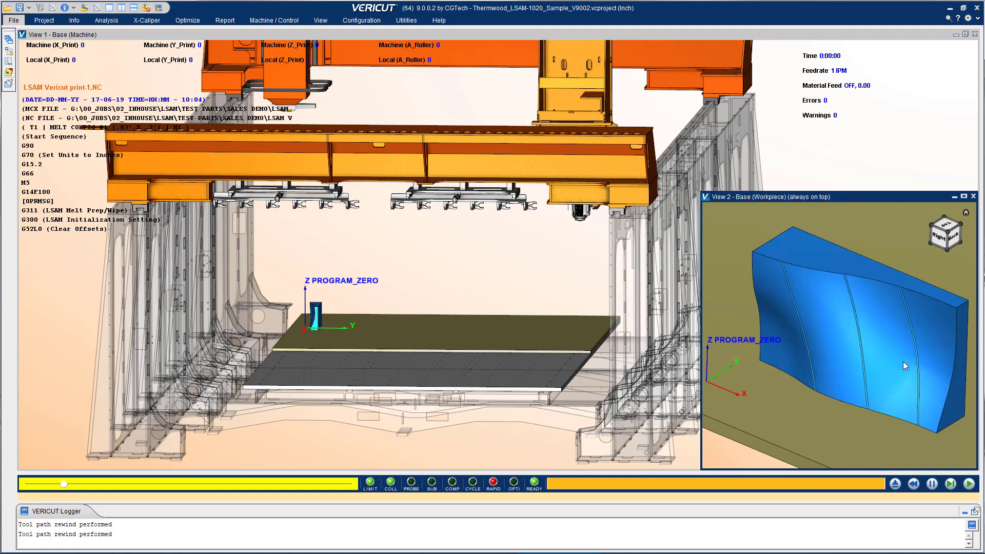
mouse_move(916, 378)
left_mouse_down()
mouse_move(904, 329)
mouse_move(881, 317)
mouse_move(531, 321)
mouse_move(910, 322)
mouse_move(918, 359)
mouse_move(910, 361)
left_mouse_up()
right_click(712, 236)
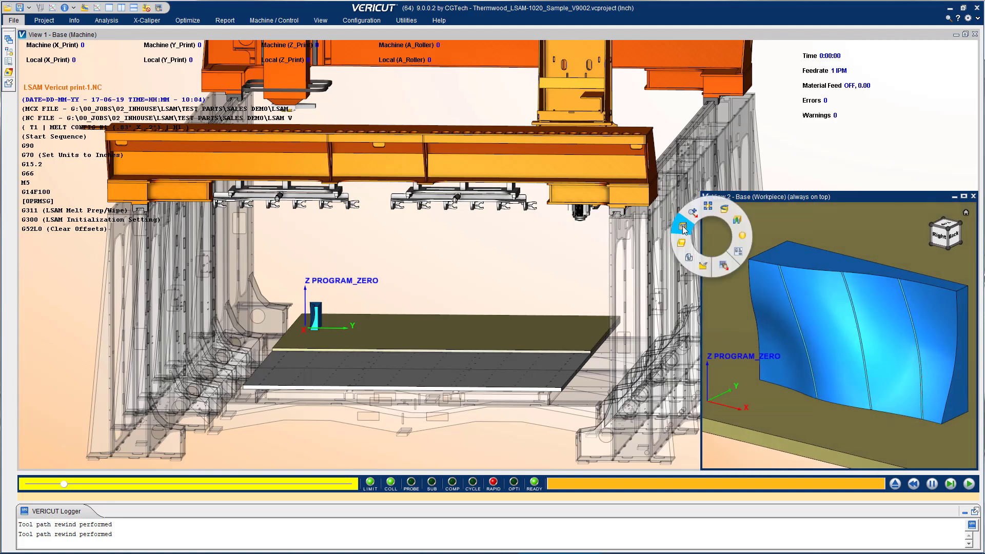
left_click(682, 227)
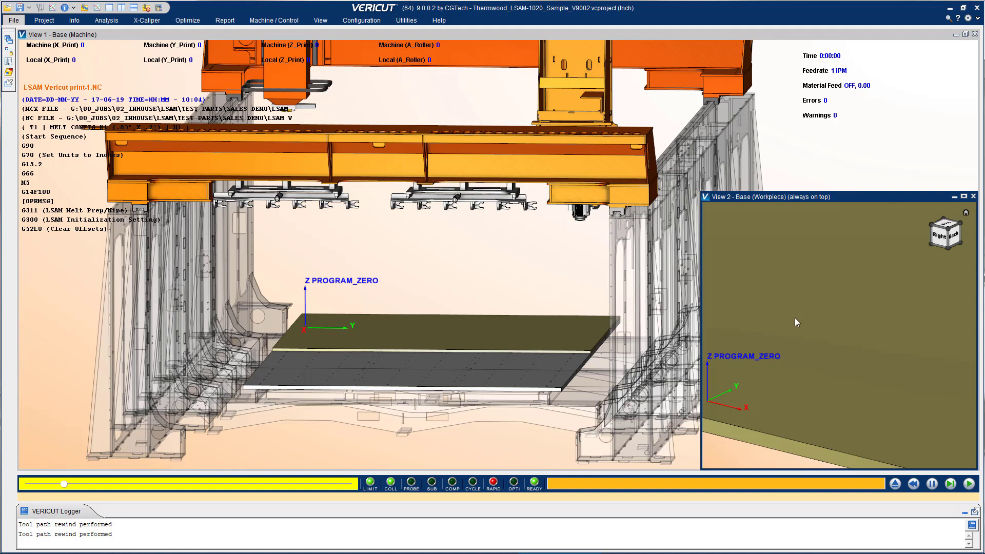
left_click(7, 64)
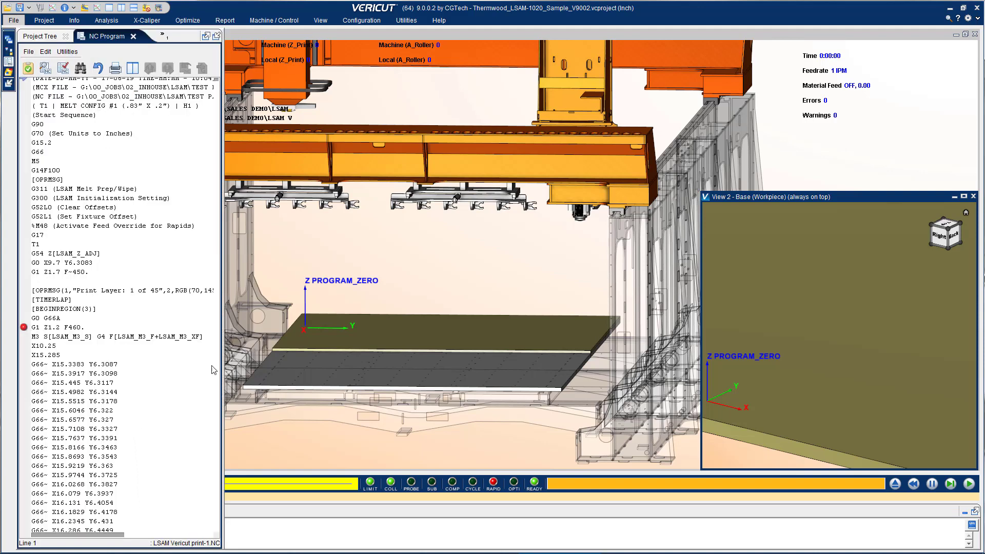
left_click(969, 485)
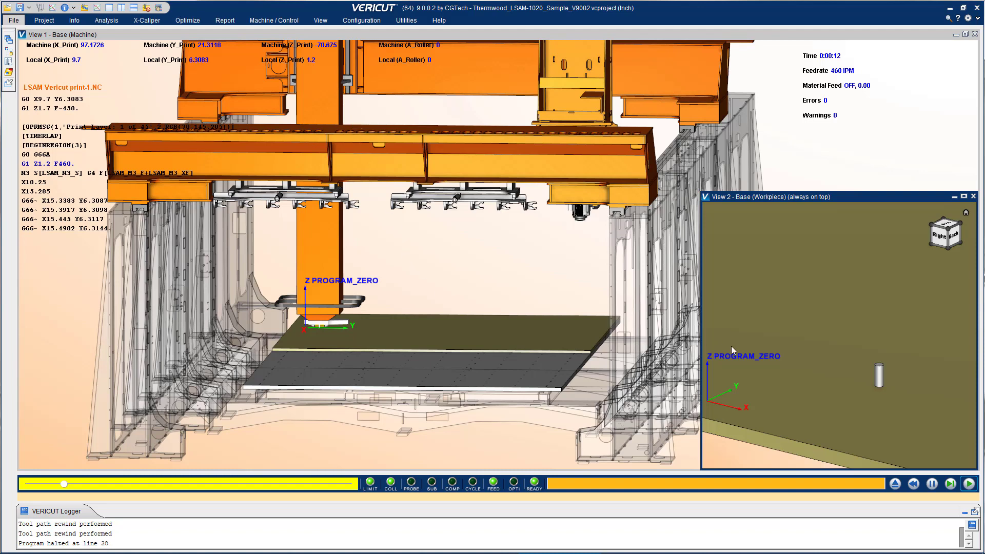
Step three blocks to turn on material feed and start depositing the first bead.
left_click(950, 484)
left_click(950, 484)
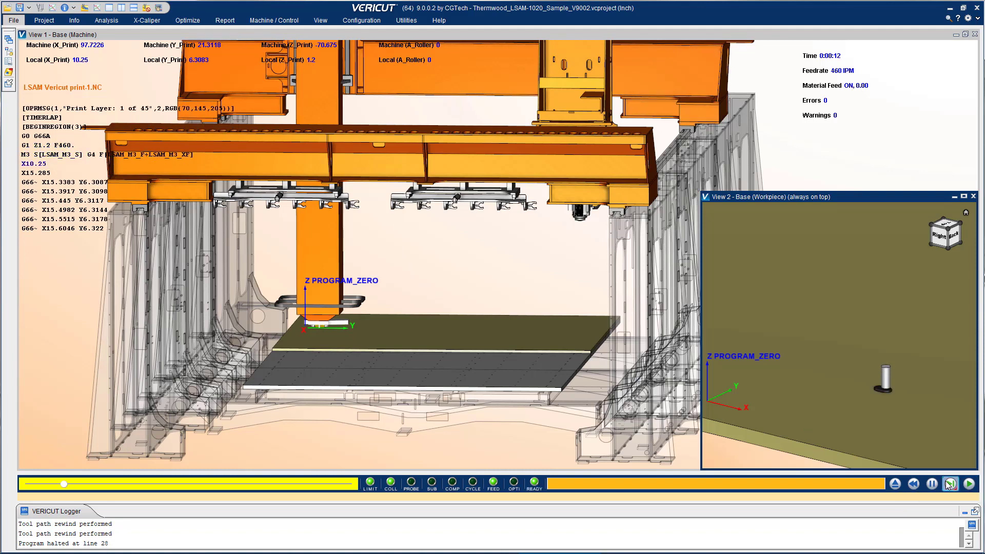
left_click(950, 485)
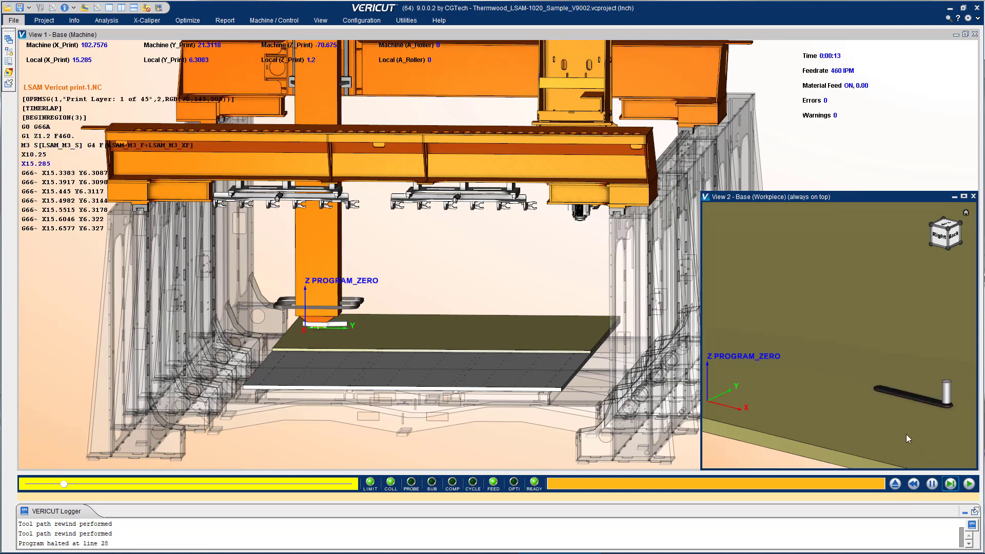
middle_click_drag(904, 433, 879, 400)
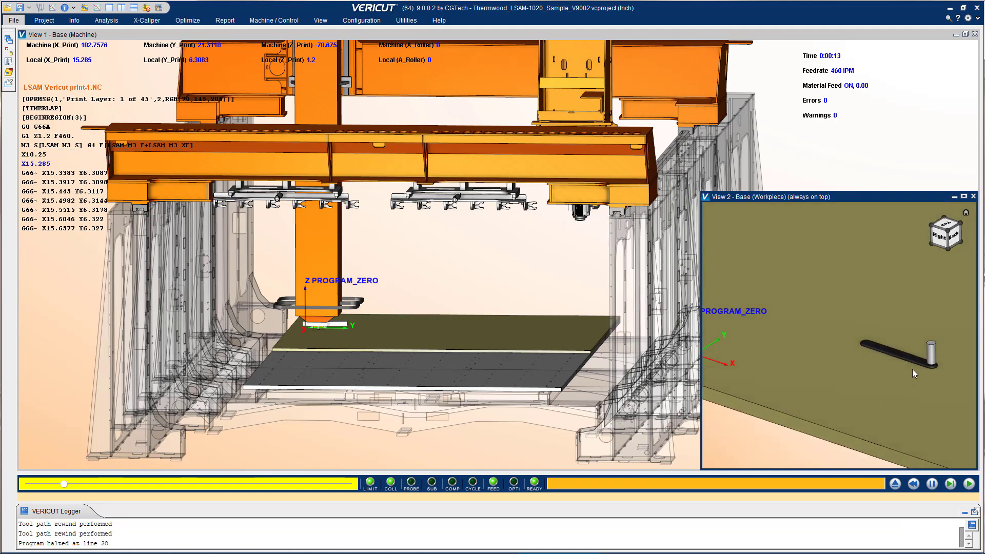
scroll(928, 365, "up", 2)
scroll(784, 359, "down", 2)
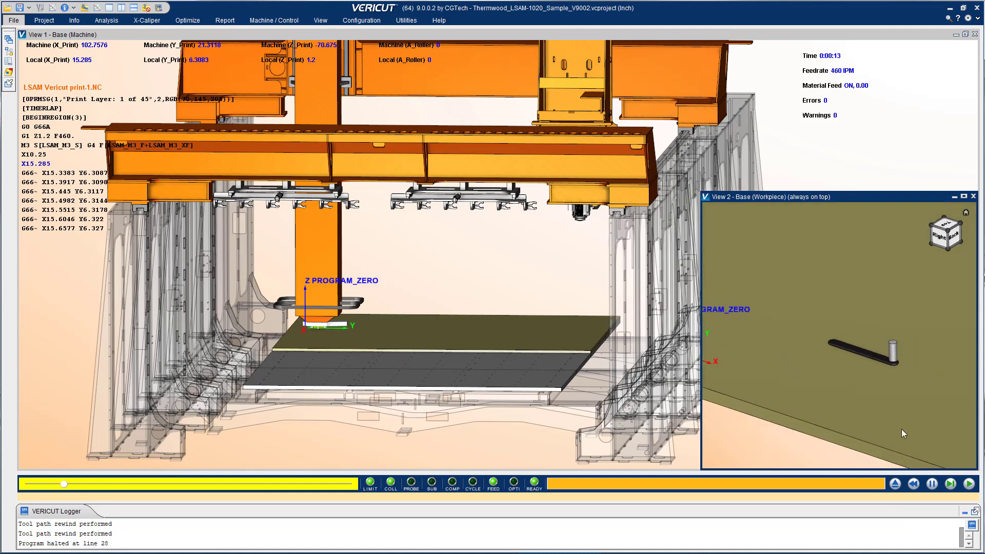
Resume printing past the program halt and zoom in on the nozzle as layers stack up.
left_click(965, 486)
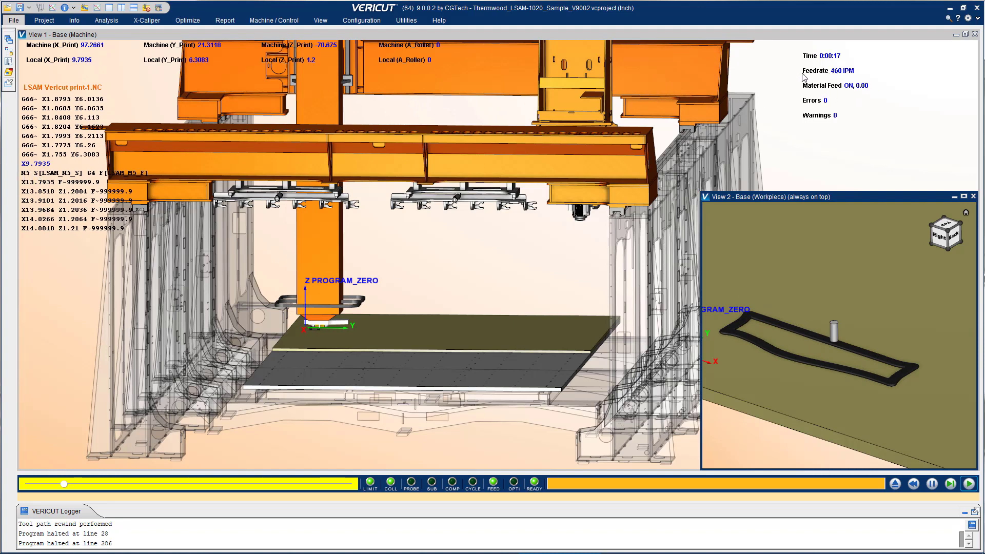
left_click(977, 484)
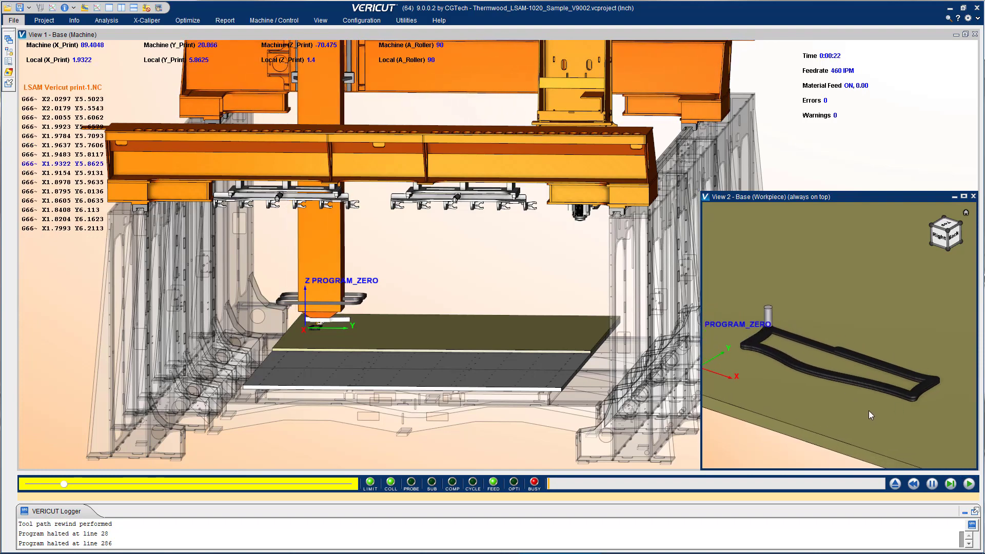
scroll(323, 331, "up", 3)
scroll(318, 335, "up", 3)
scroll(308, 322, "up", 3)
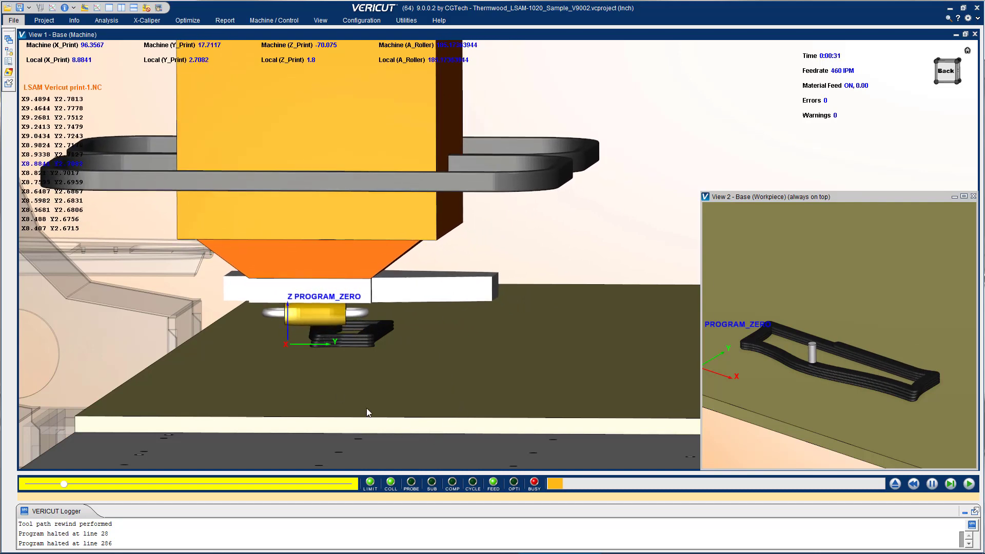
Raise animation speed to 52% and skip more motions so the layered print runs to M02.
mouse_move(64, 485)
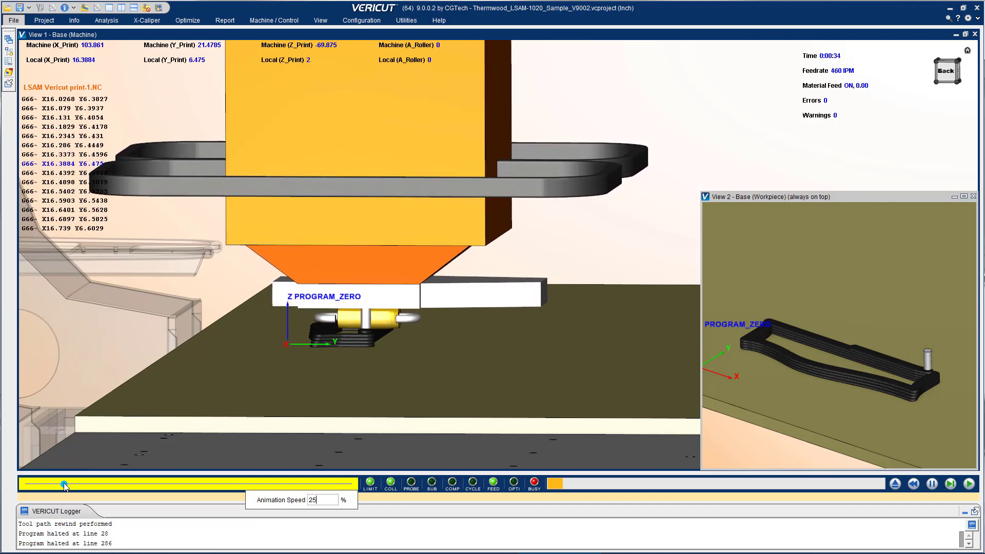
left_click_drag(64, 485, 267, 491)
mouse_move(763, 397)
left_mouse_down()
mouse_move(920, 297)
mouse_move(820, 275)
mouse_move(813, 408)
mouse_move(823, 398)
mouse_move(836, 237)
mouse_move(655, 227)
mouse_move(641, 259)
mouse_move(645, 290)
mouse_move(709, 222)
mouse_move(759, 223)
mouse_move(836, 258)
mouse_move(824, 297)
left_mouse_up()
left_click_drag(281, 485, 363, 486)
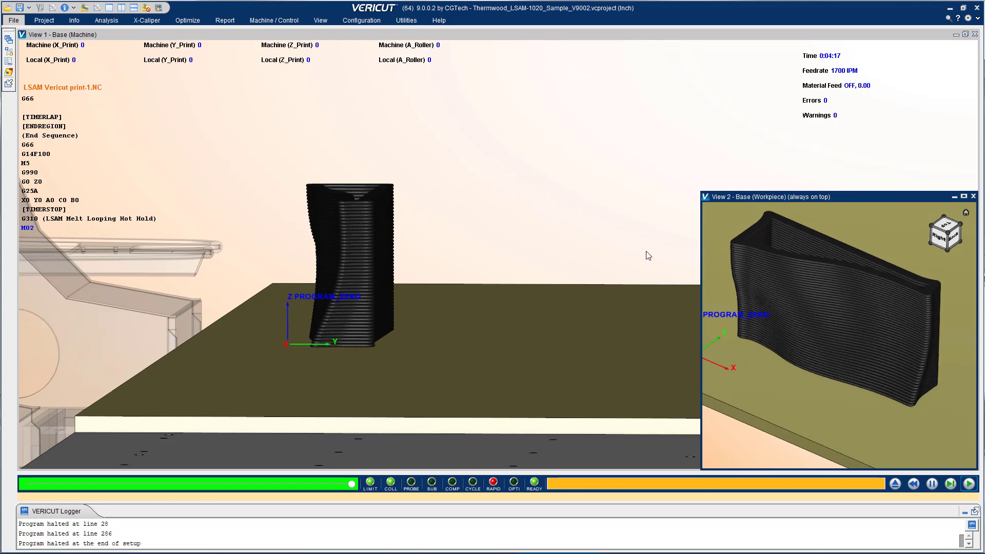
right_click(716, 227)
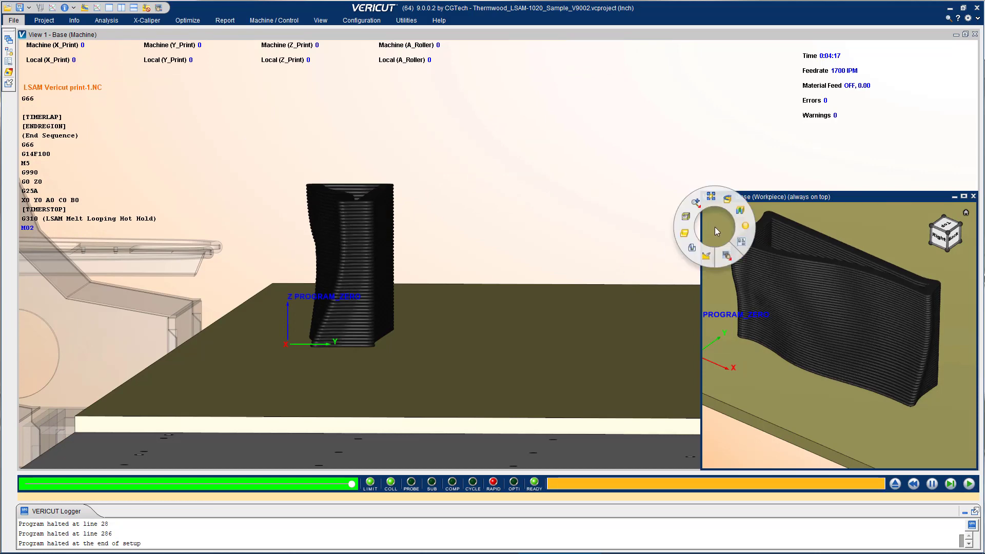
left_click(690, 223)
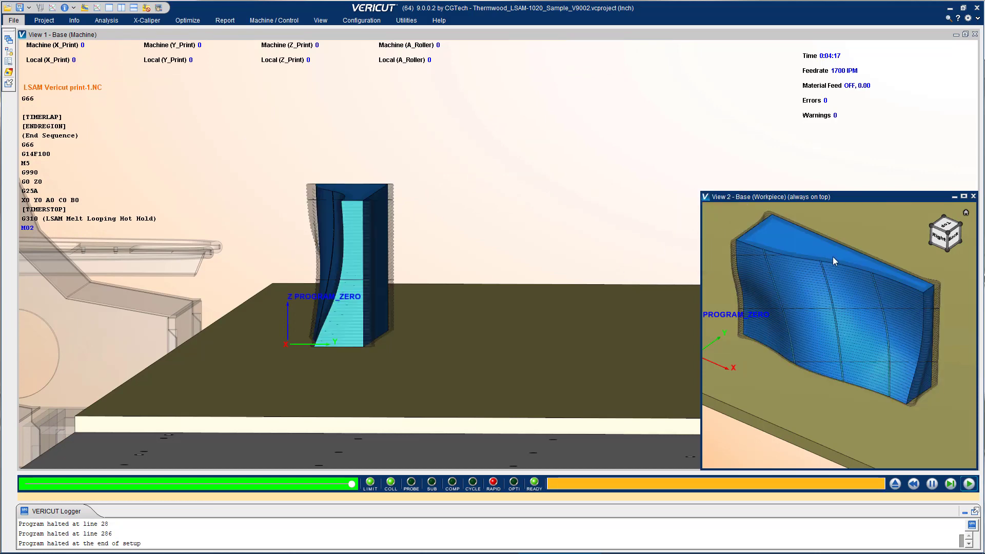
middle_click_drag(833, 257, 836, 230)
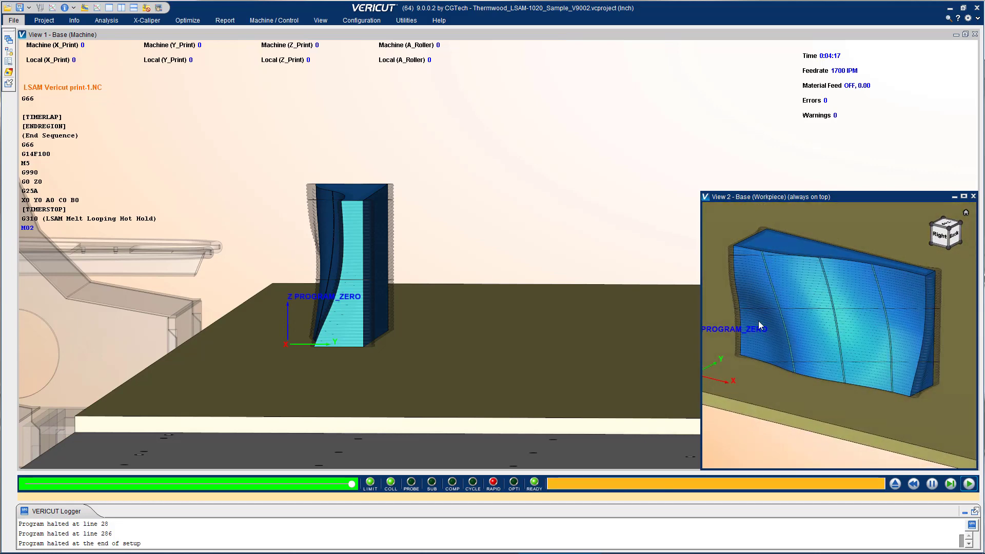
scroll(371, 292, "down", 5)
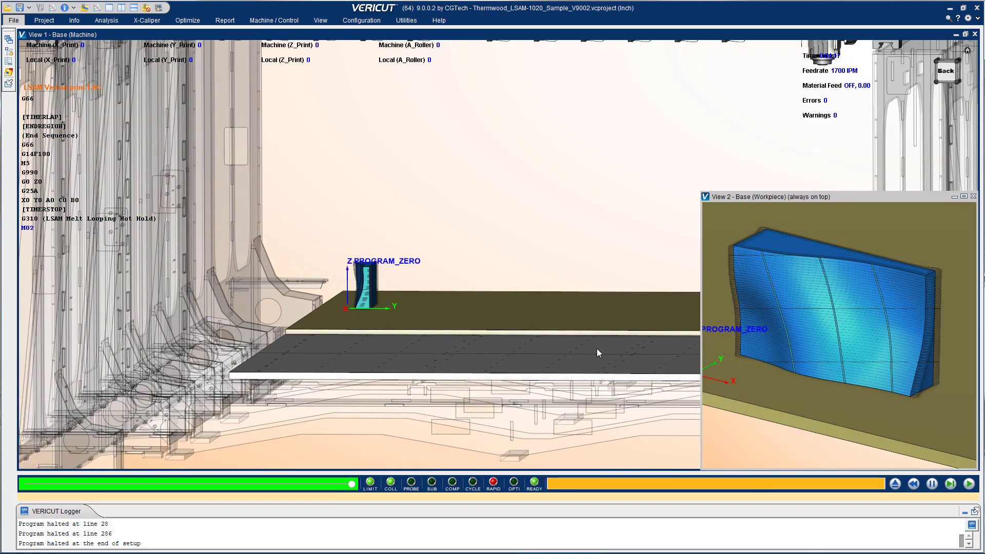
right_click(847, 234)
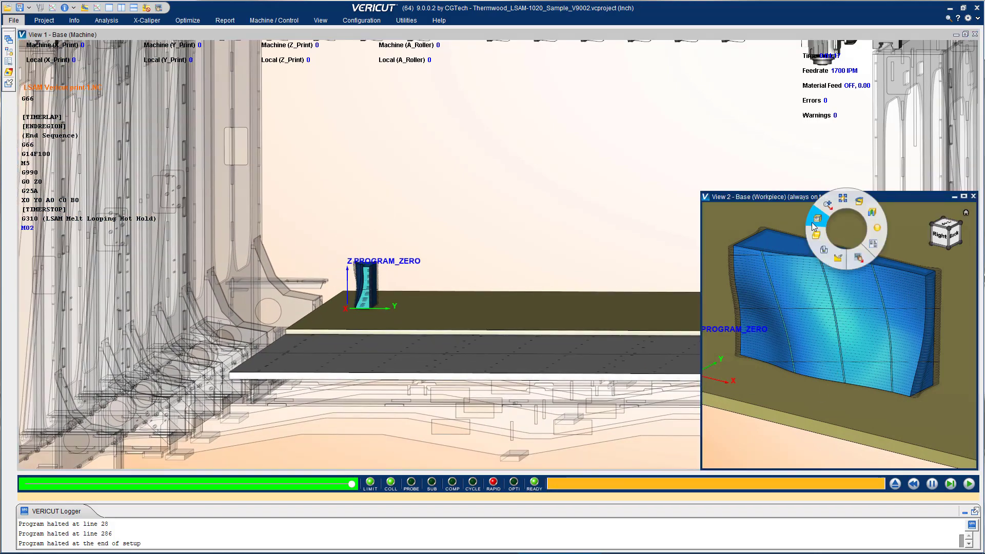
left_click(818, 224)
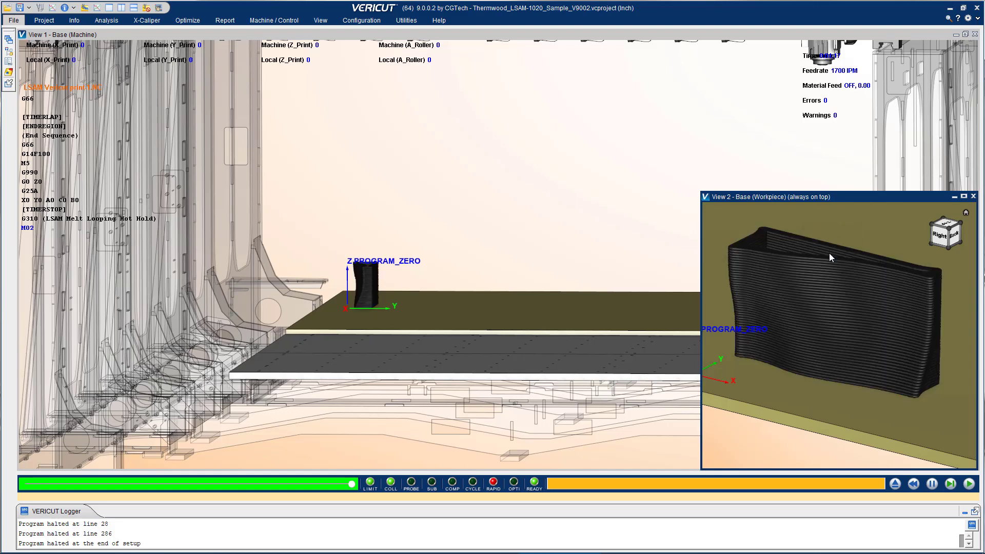
right_click(823, 223)
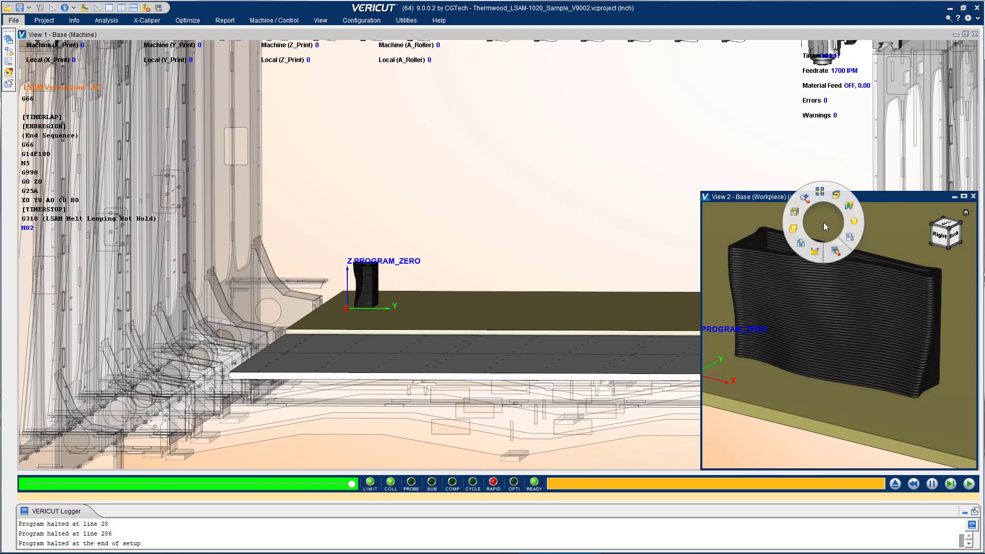
left_click(849, 207)
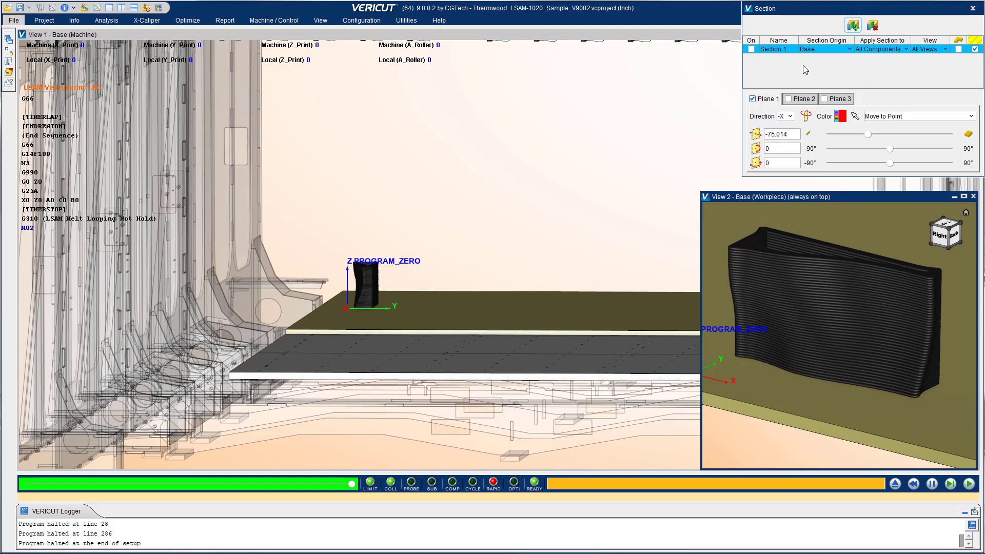
left_click(752, 49)
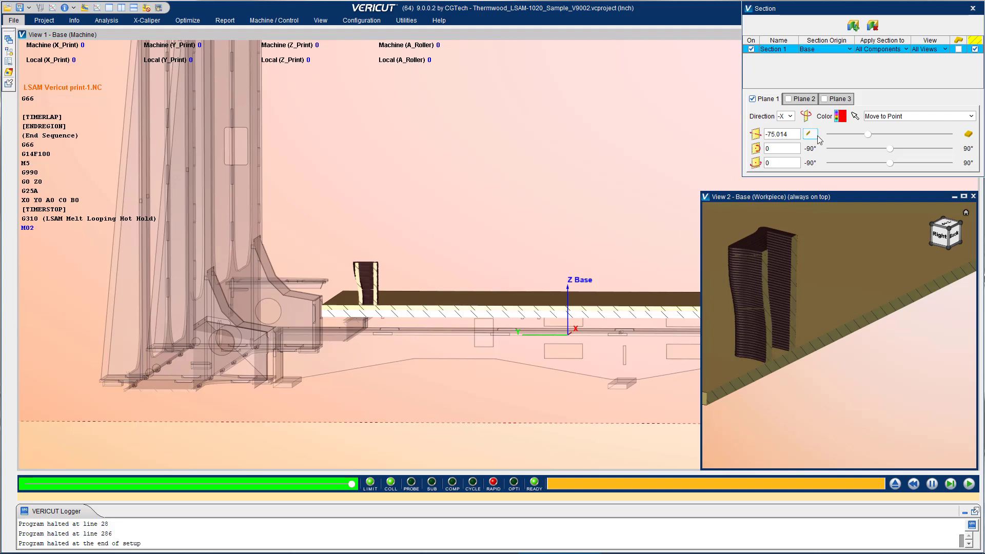
left_click_drag(870, 136, 871, 138)
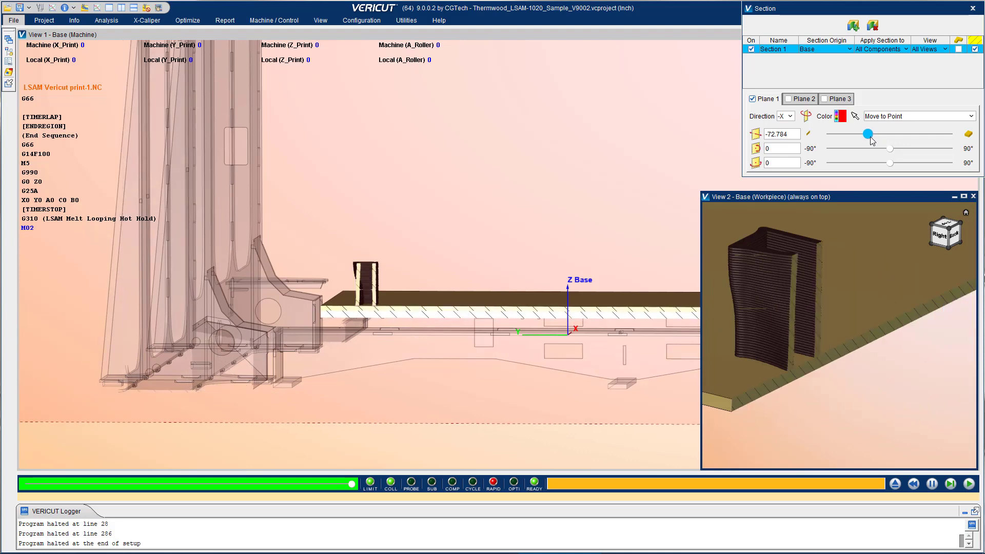
left_click(752, 49)
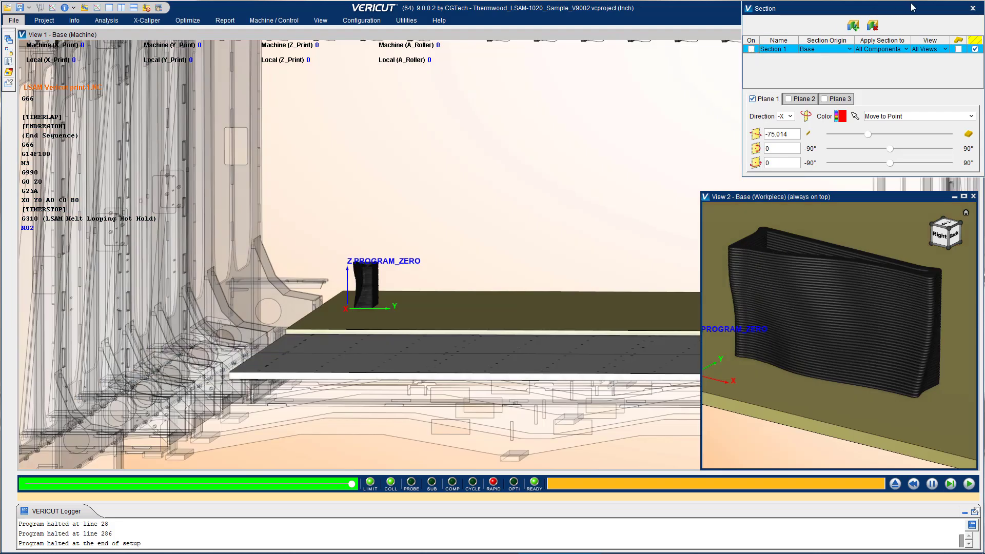
left_click(973, 9)
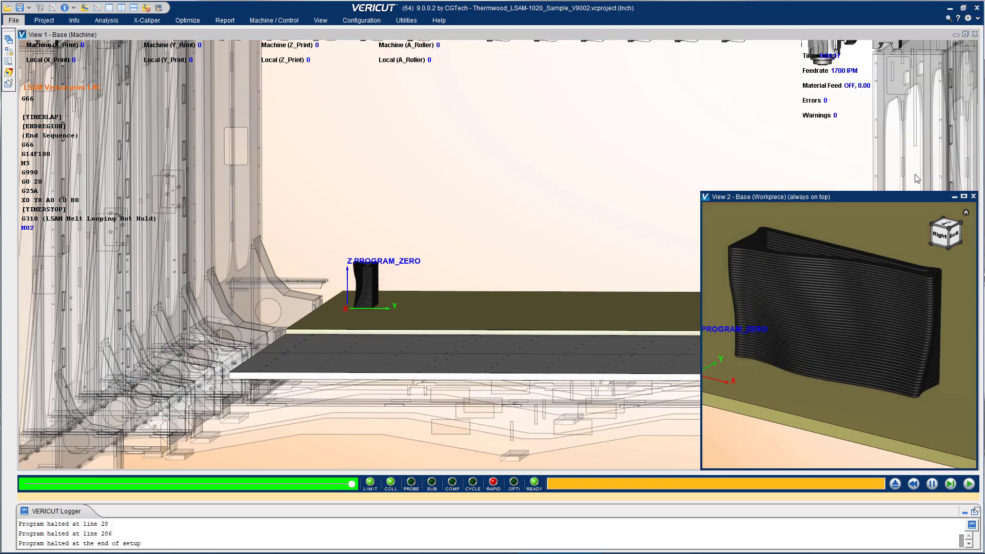
Advance to the milling setup and start simulating the cut-1.nc trim program.
left_click(951, 485)
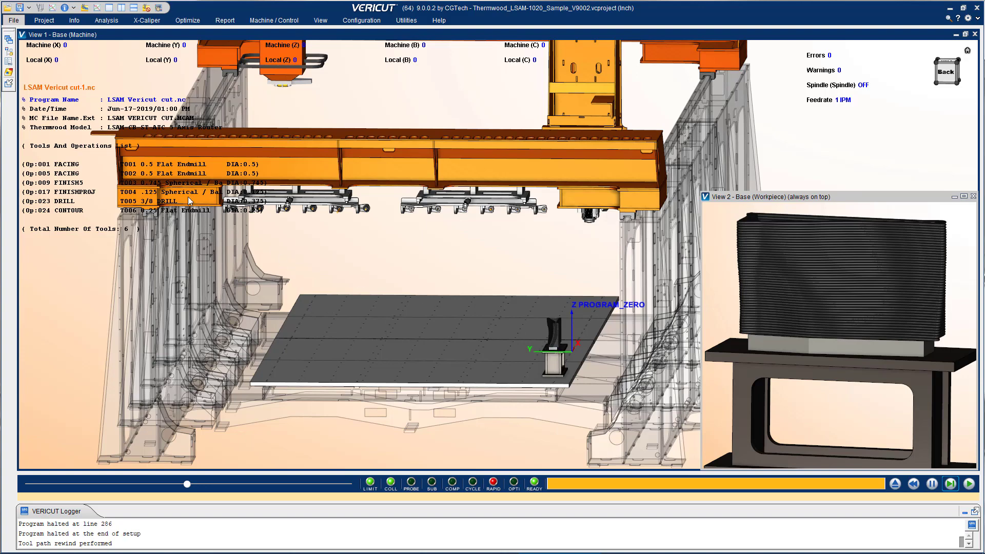
left_click(9, 61)
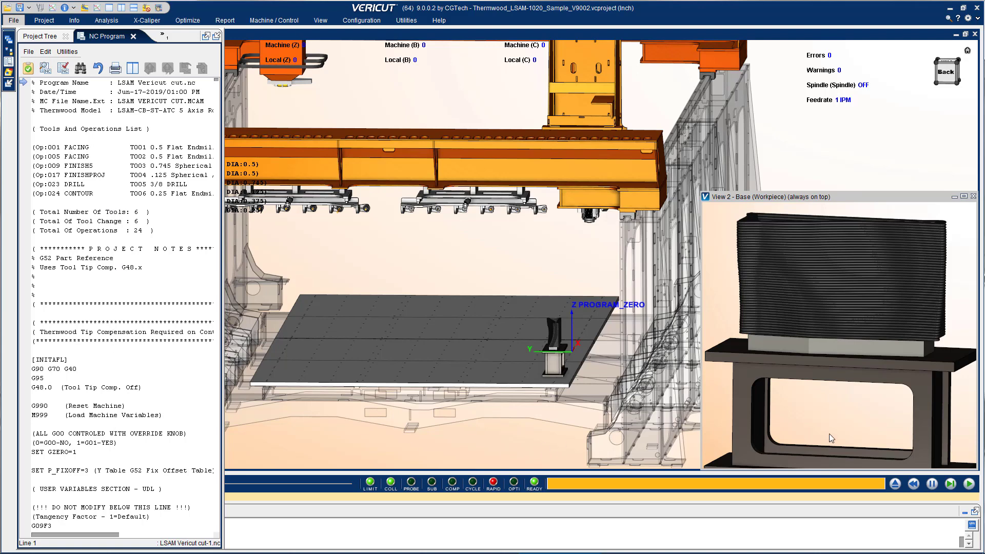
left_click(968, 484)
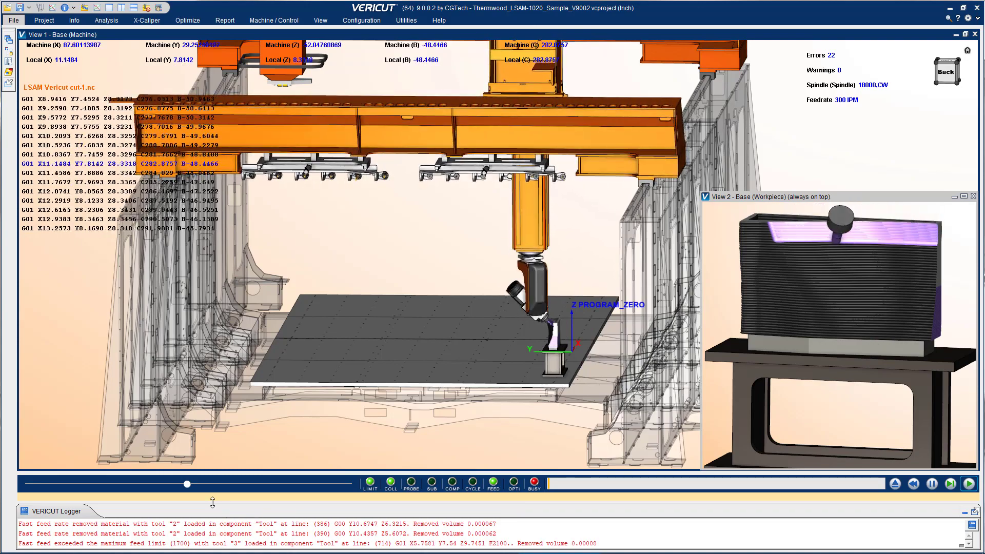
Raise Skip Motions for faster playback, then ease it back to about 51.
mouse_move(189, 487)
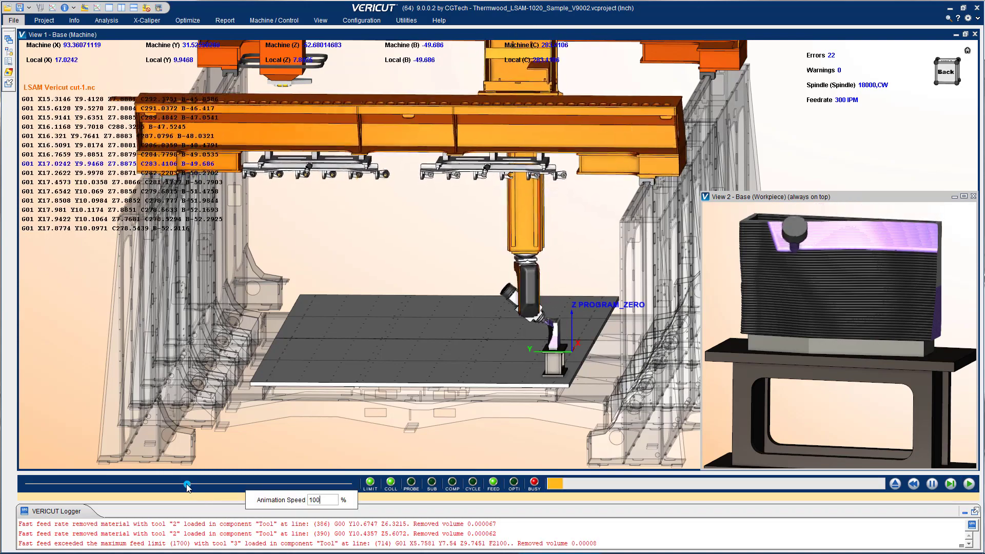
left_click_drag(190, 488, 292, 490)
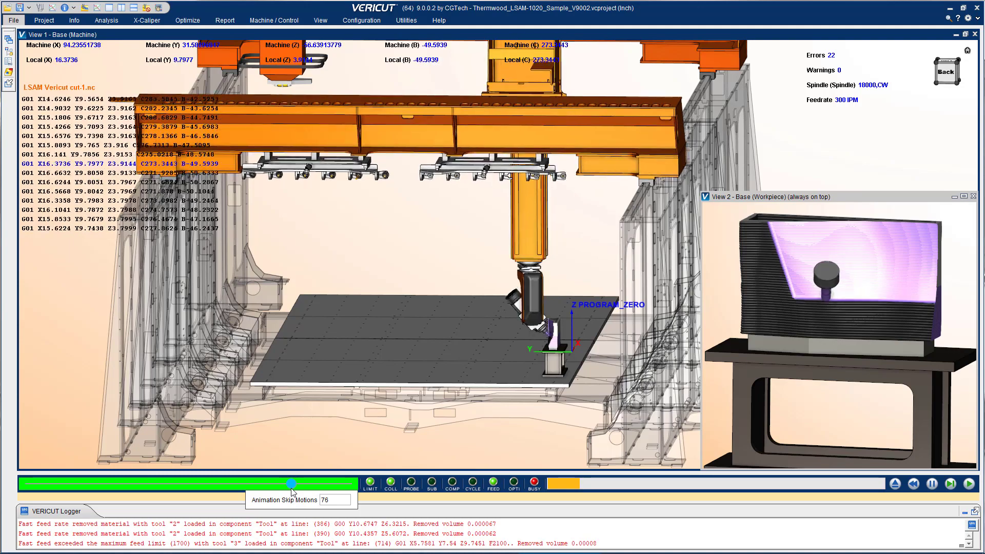
left_click_drag(291, 490, 198, 494)
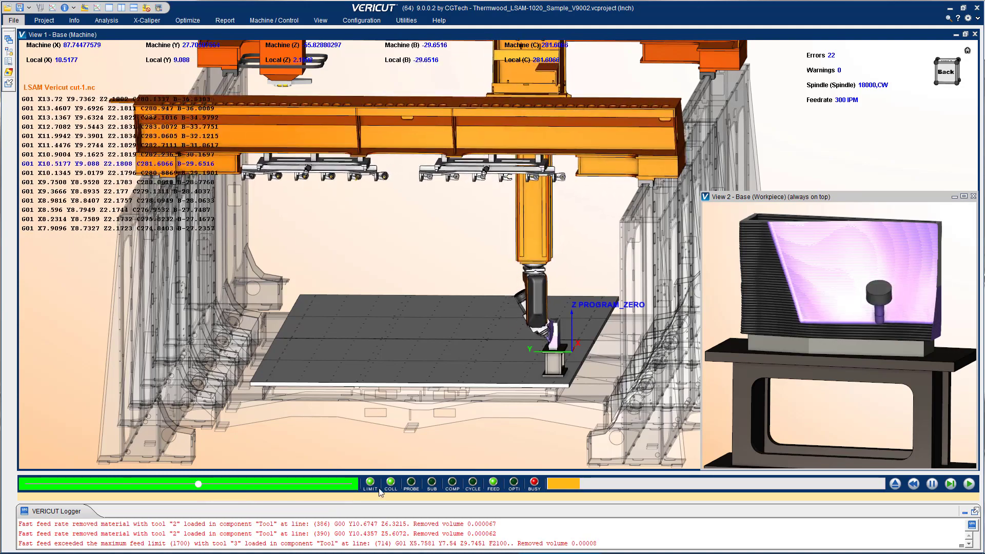
Pause at line 3641 and zoom into the red tool 3 to fixture collision edge.
left_click(933, 485)
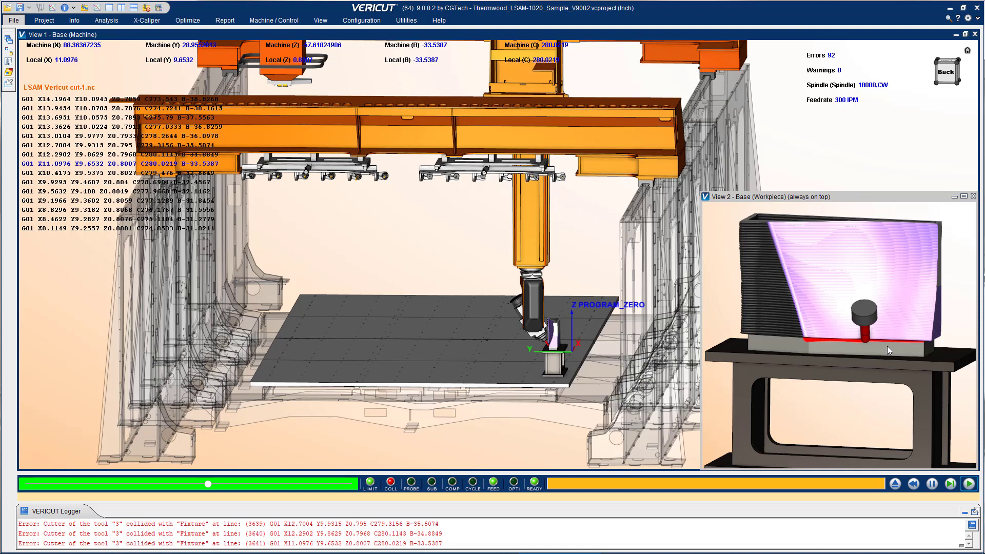
left_click_drag(888, 346, 851, 338)
scroll(868, 339, "up", 5)
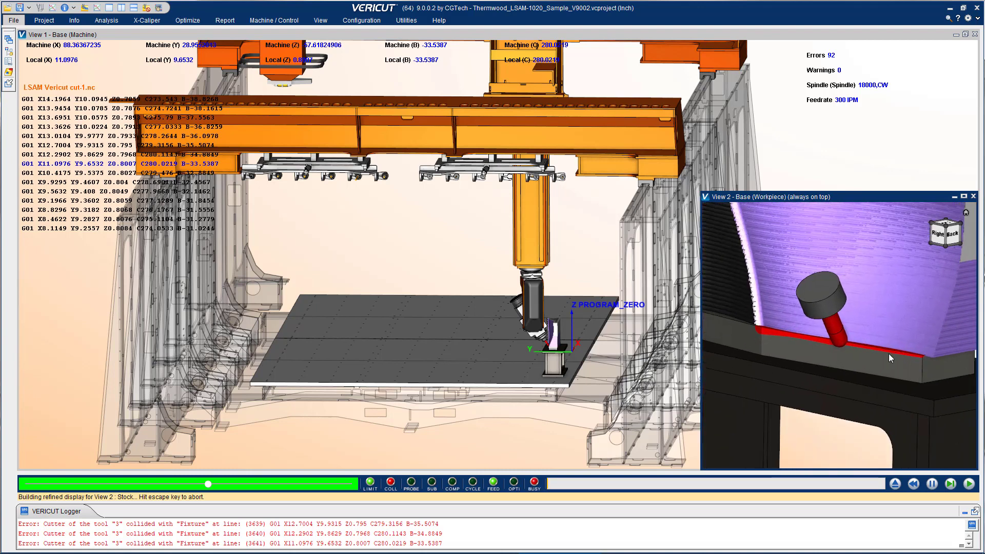
scroll(877, 340, "up", 2)
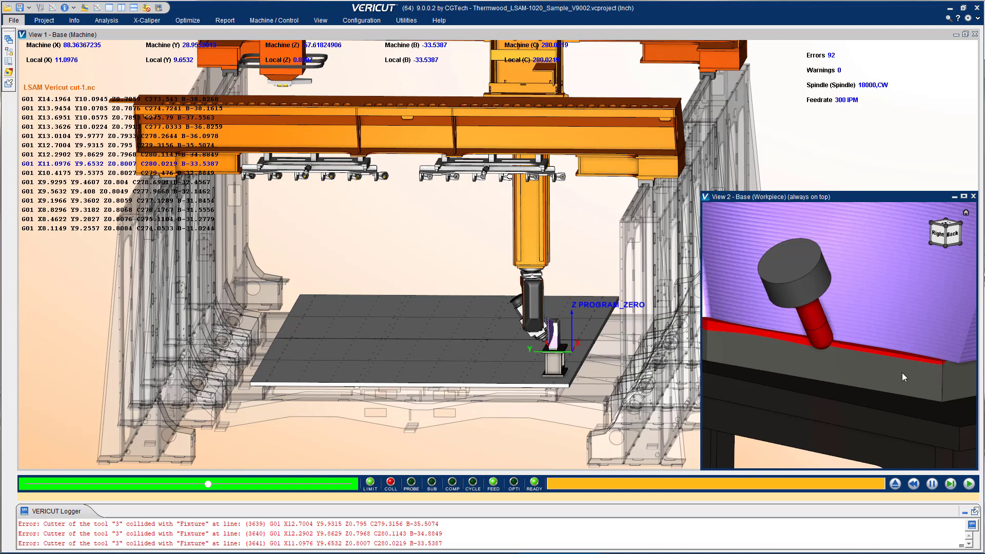
scroll(901, 377, "down", 5)
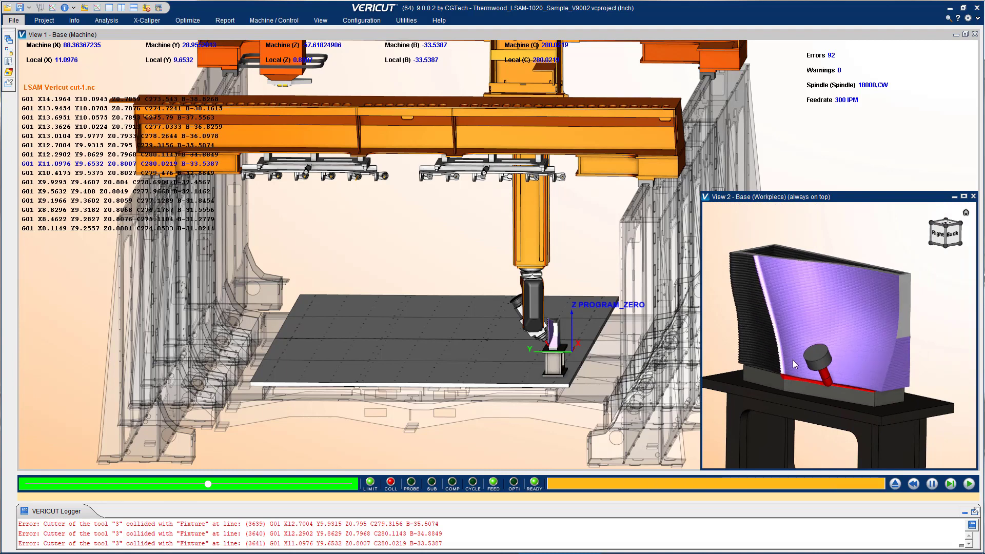
middle_click_drag(793, 359, 812, 360)
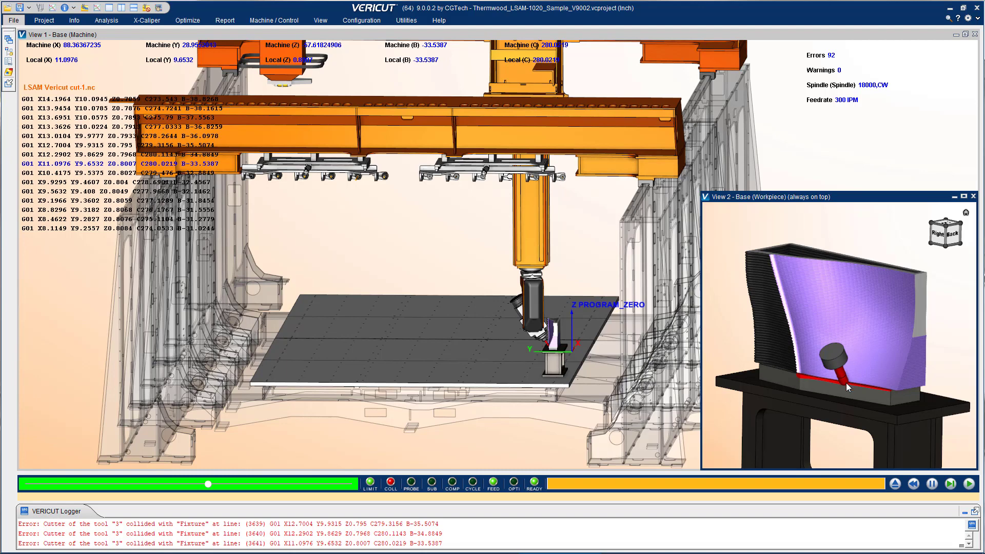
Resume milling, view the part from left front and right back, and skip more motions to finish.
left_click(969, 484)
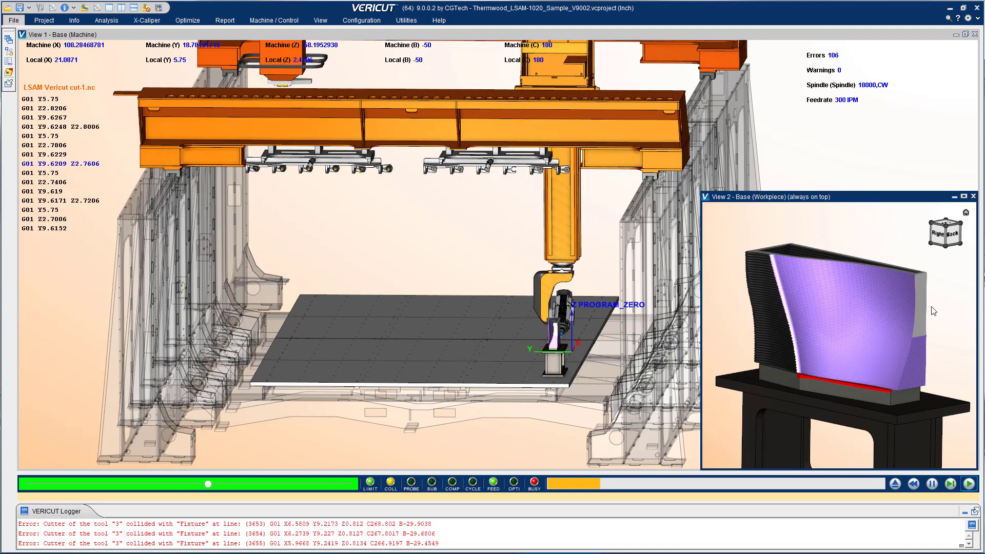
right_click(937, 305)
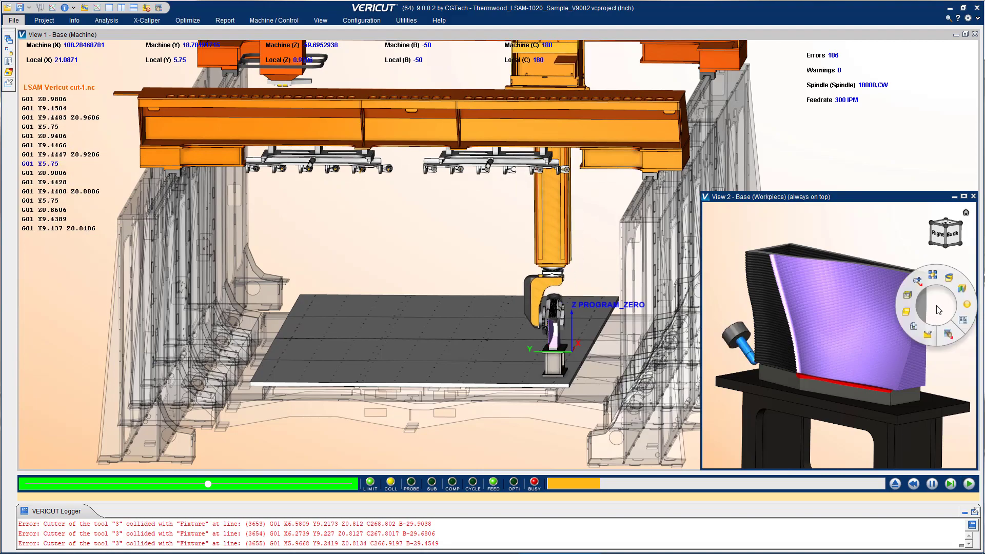
left_click(947, 275)
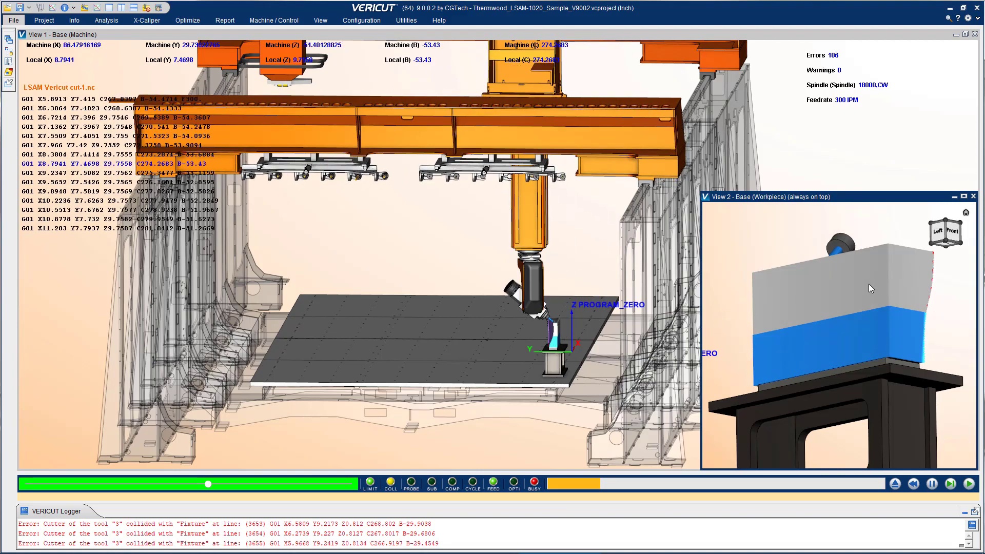
right_click(876, 284)
left_click(880, 264)
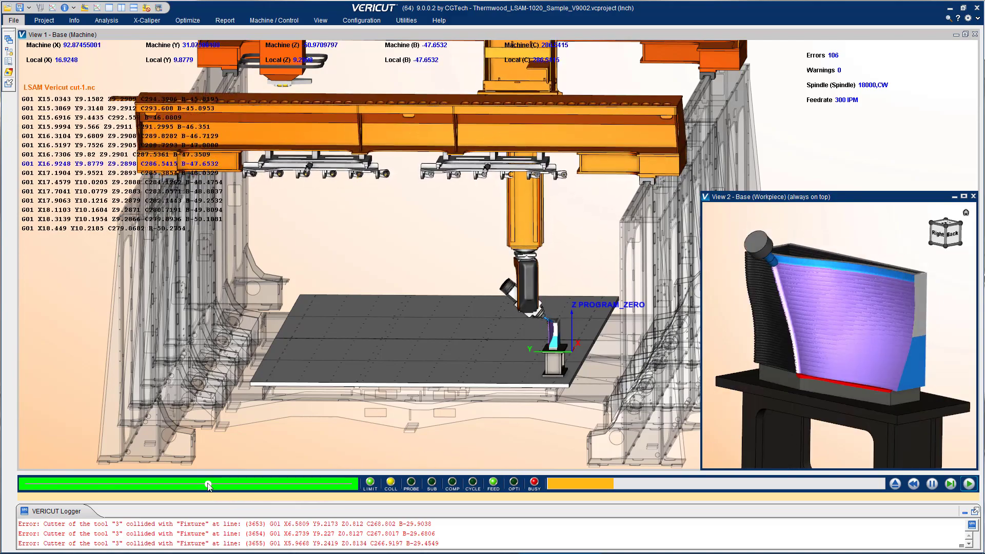
mouse_move(208, 485)
left_click_drag(207, 485, 353, 485)
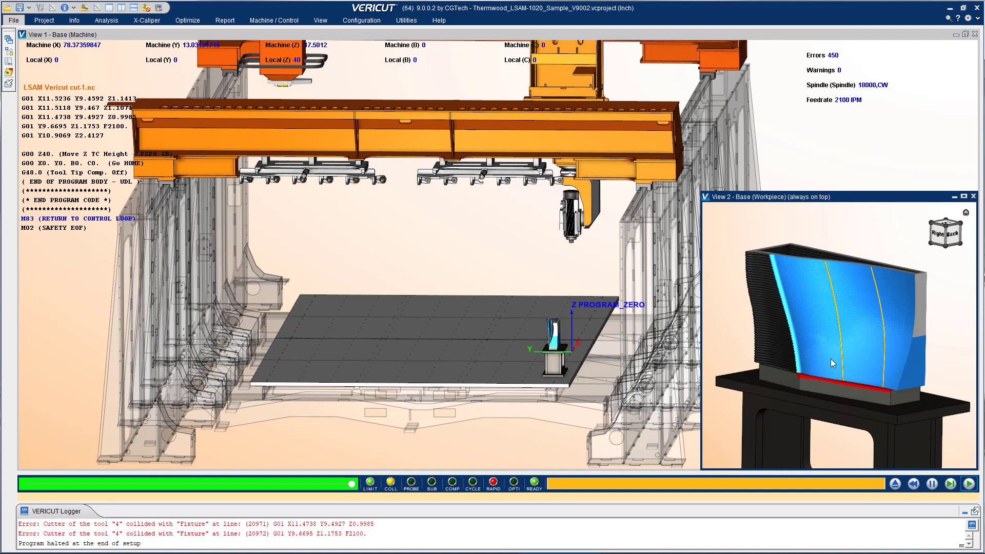
Close the machine view, zoom in, and orbit the finished part to see its other side.
left_click(977, 34)
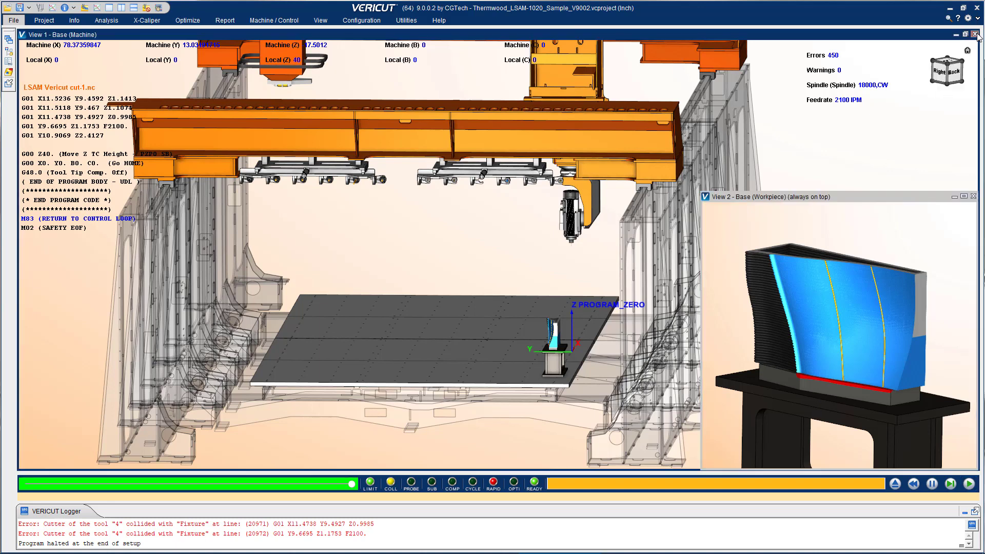
left_click(978, 35)
scroll(491, 211, "up", 3)
scroll(492, 212, "up", 3)
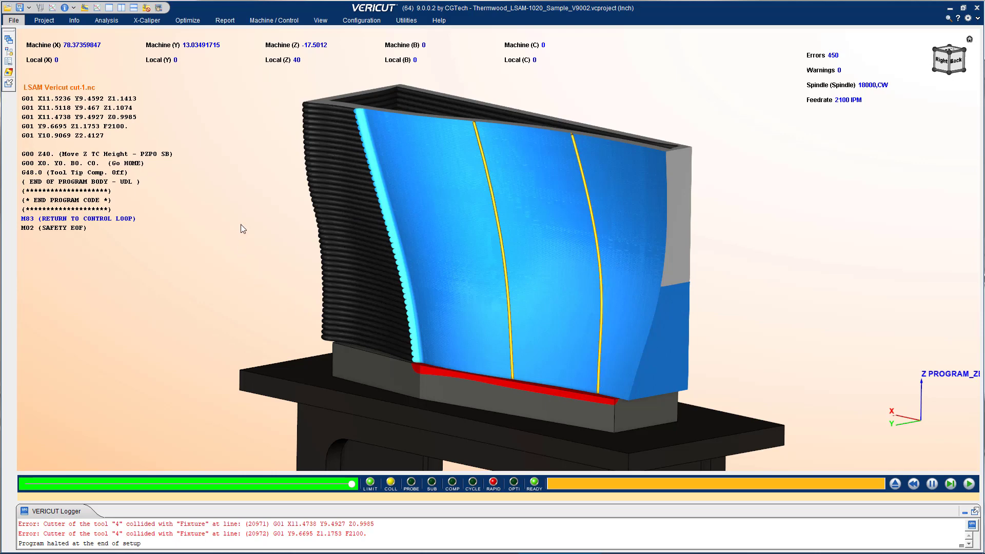
middle_click_drag(243, 224, 648, 219)
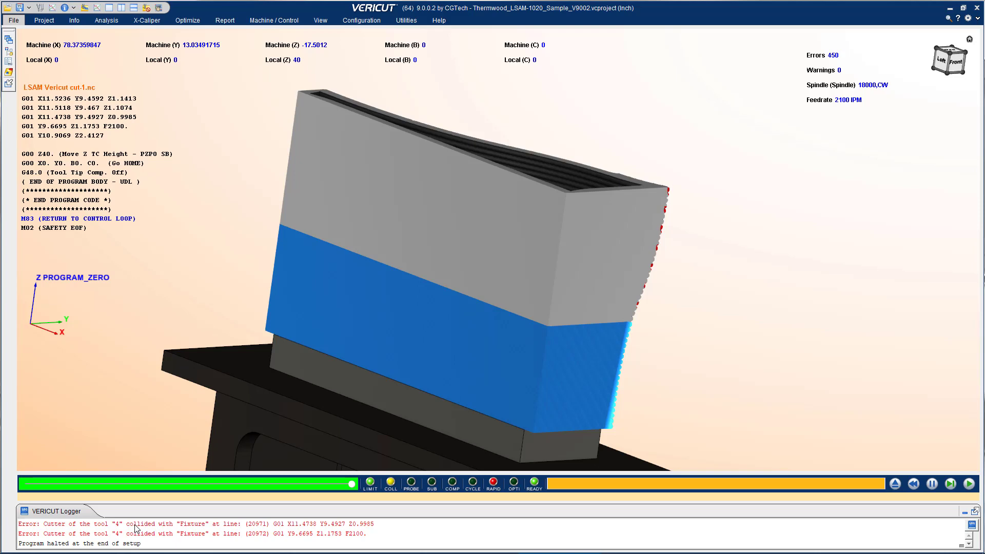
Replay to collision line 20971 from the Logger, inspect the tool at the fixture, then exit review.
double_click(136, 525)
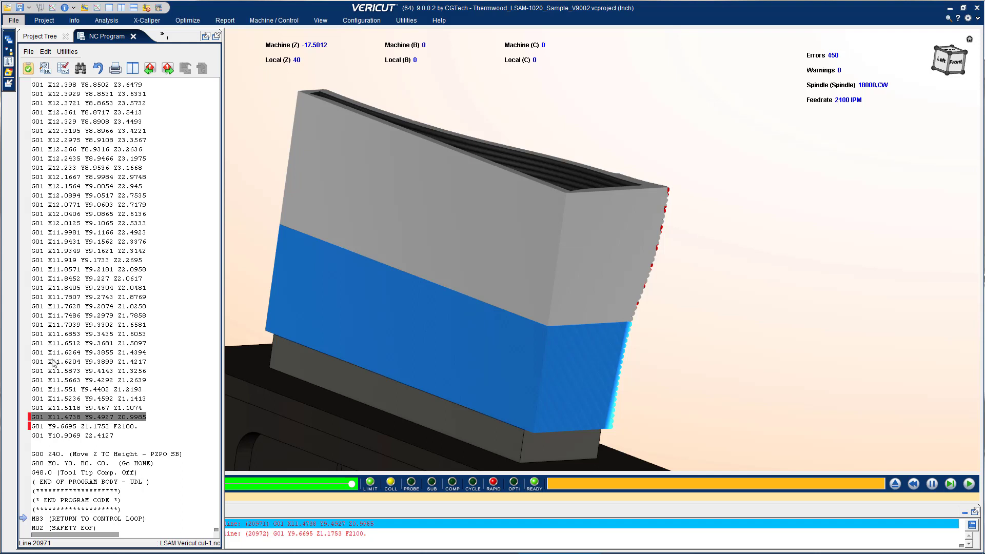
left_click(29, 68)
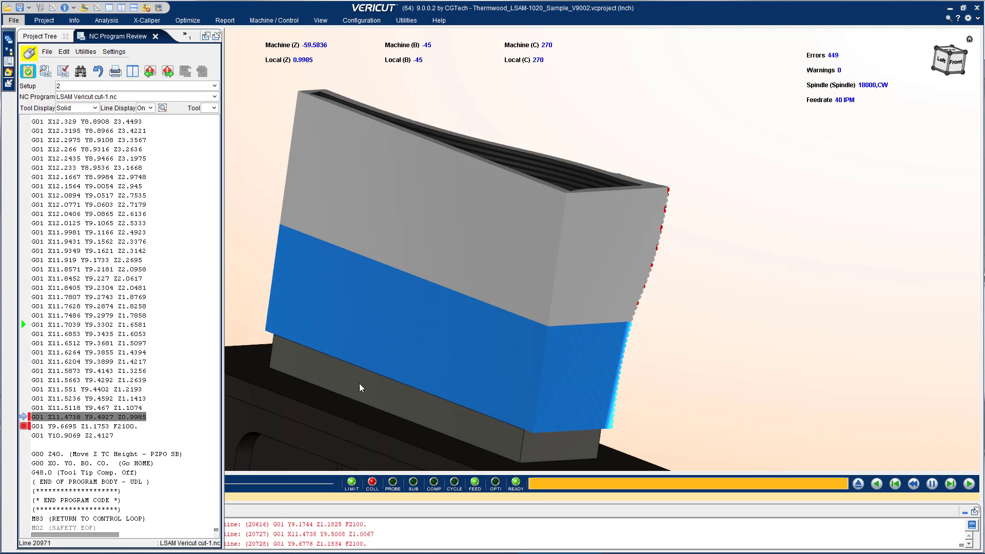
middle_click_drag(798, 322, 483, 369)
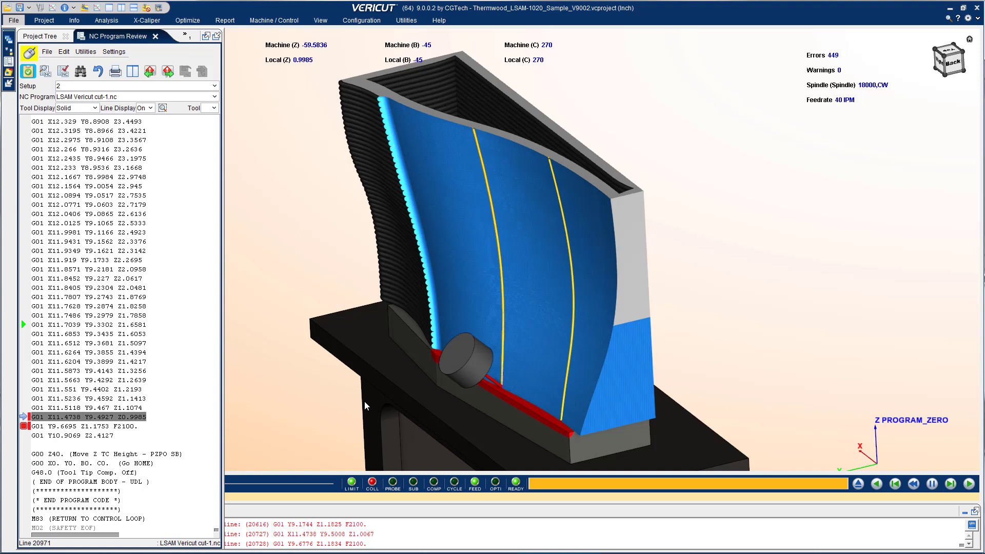
left_click(29, 71)
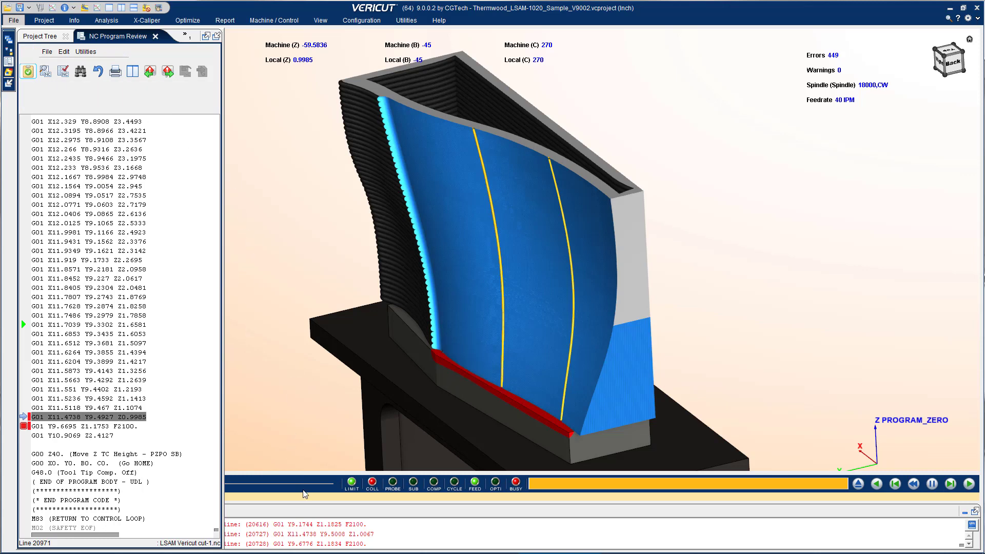
Run an AUTO-DIFF excess comparison (Solid, 0.01 tolerance) and orbit to inspect the blue leftover stock.
left_click(9, 73)
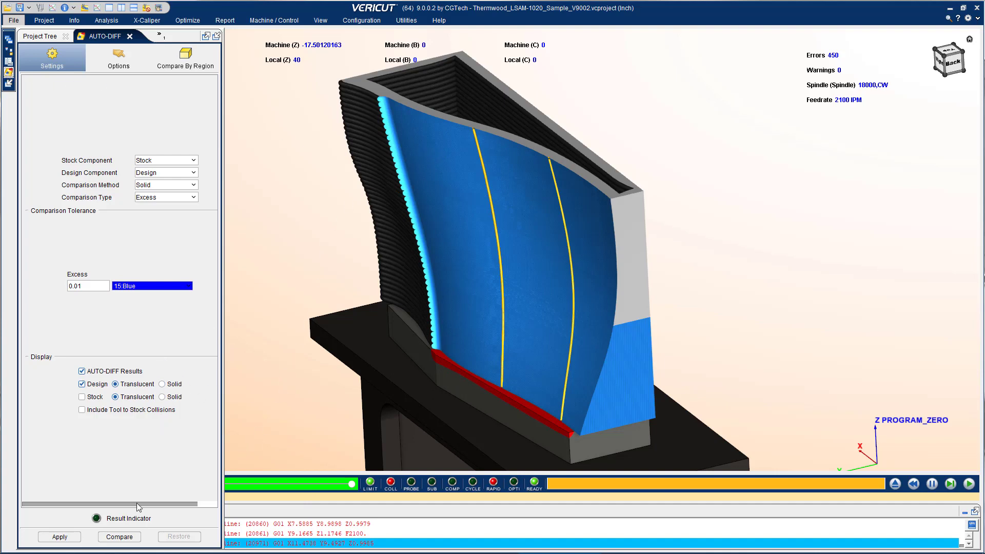
left_click(120, 537)
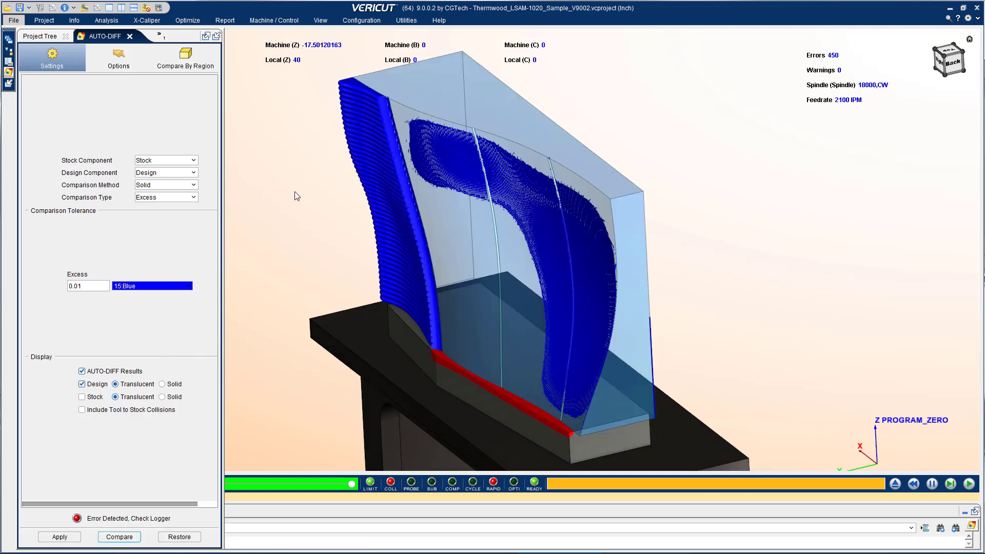
middle_click_drag(295, 195, 304, 176)
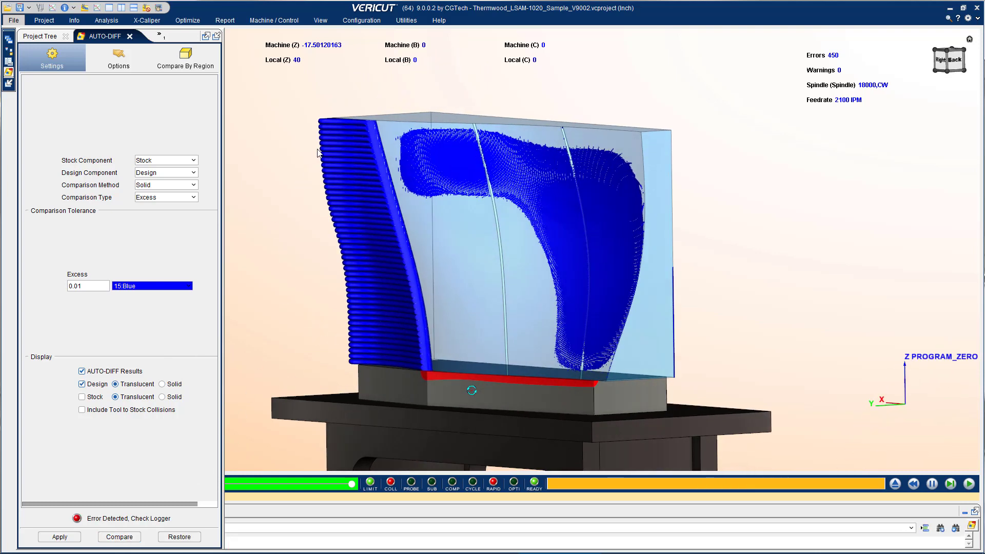
middle_click_drag(320, 152, 408, 164)
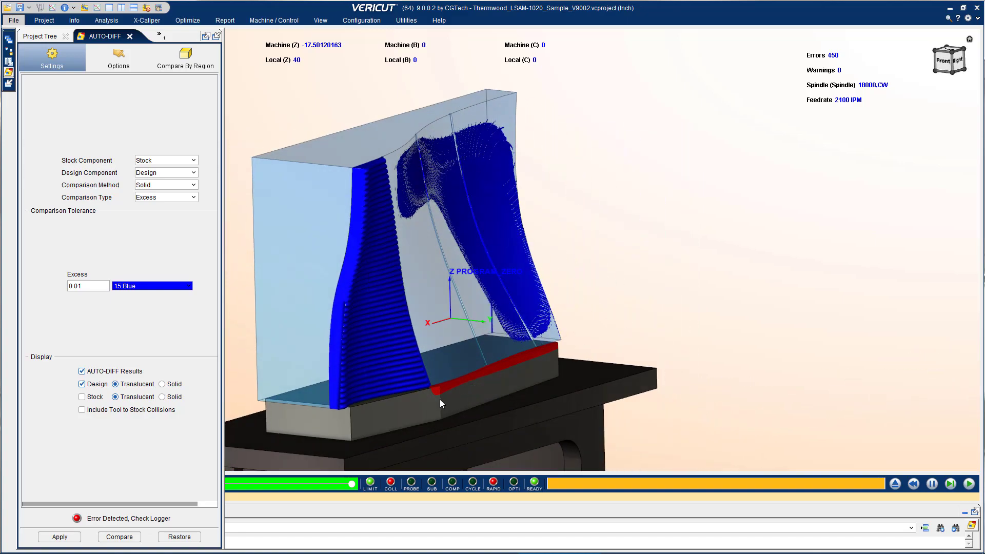
mouse_move(590, 346)
middle_mouse_down()
mouse_move(522, 292)
mouse_move(460, 339)
middle_mouse_up()
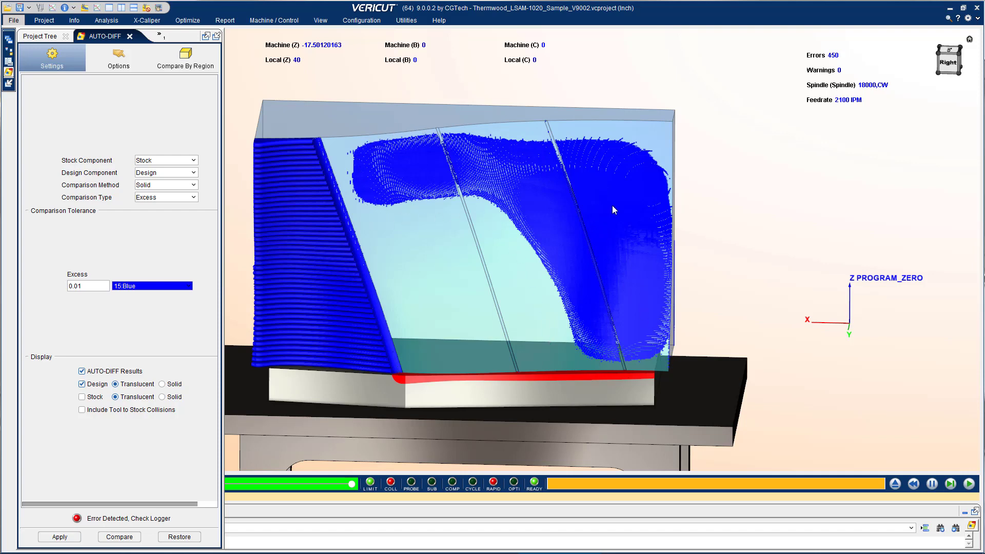
mouse_move(708, 271)
middle_mouse_down()
mouse_move(685, 220)
mouse_move(632, 227)
mouse_move(648, 256)
middle_mouse_up()
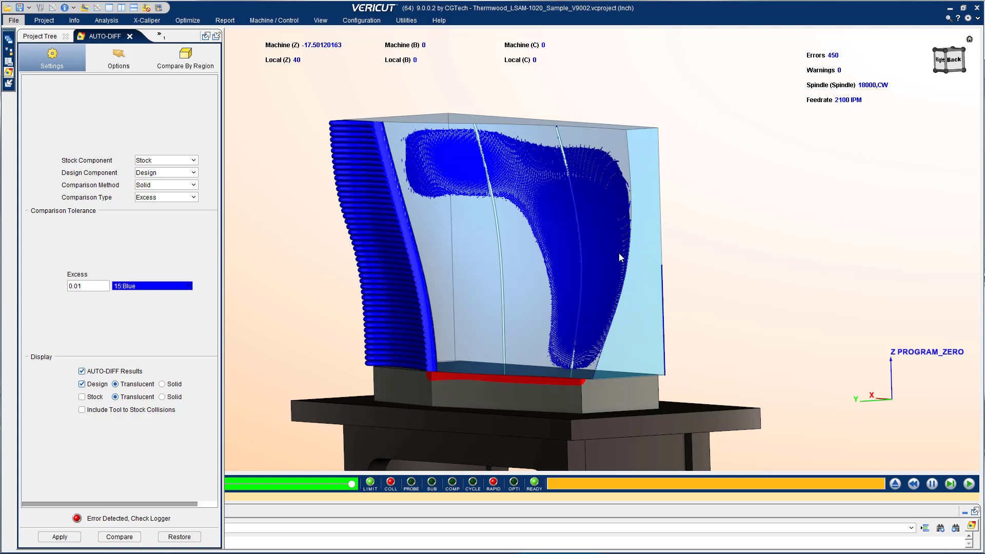
middle_click_drag(569, 312, 631, 314)
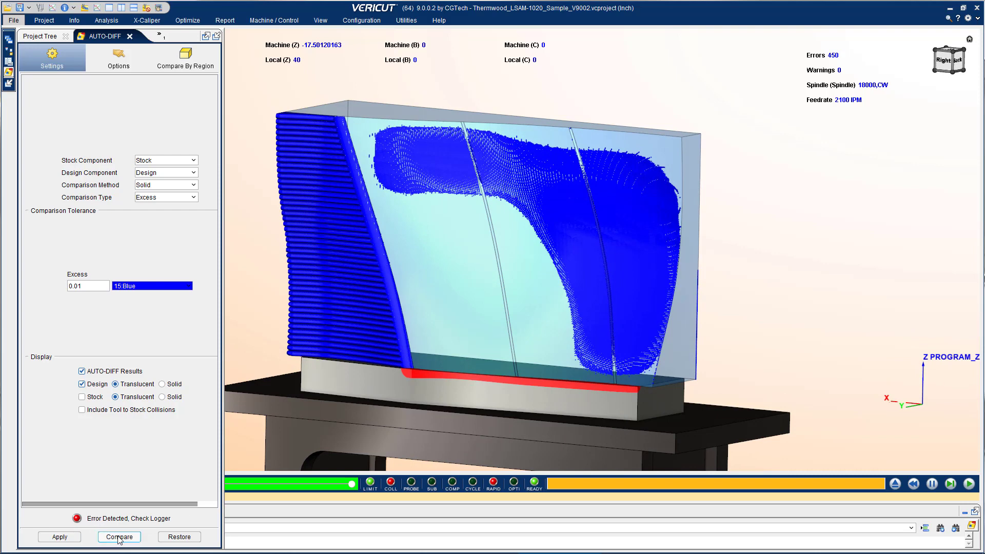
Reset the AUTO-DIFF comparison results, confirming with Yes.
left_click(198, 538)
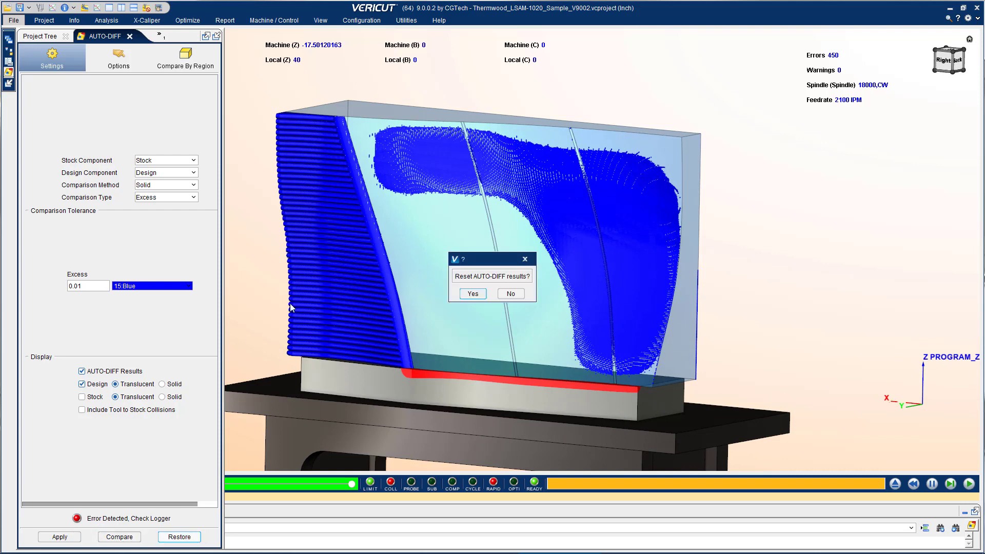
left_click(473, 294)
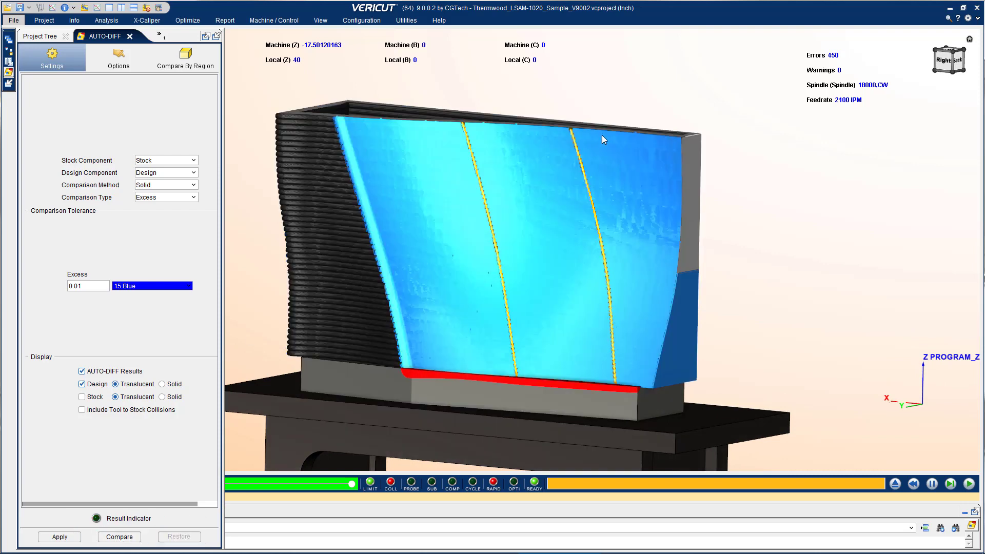